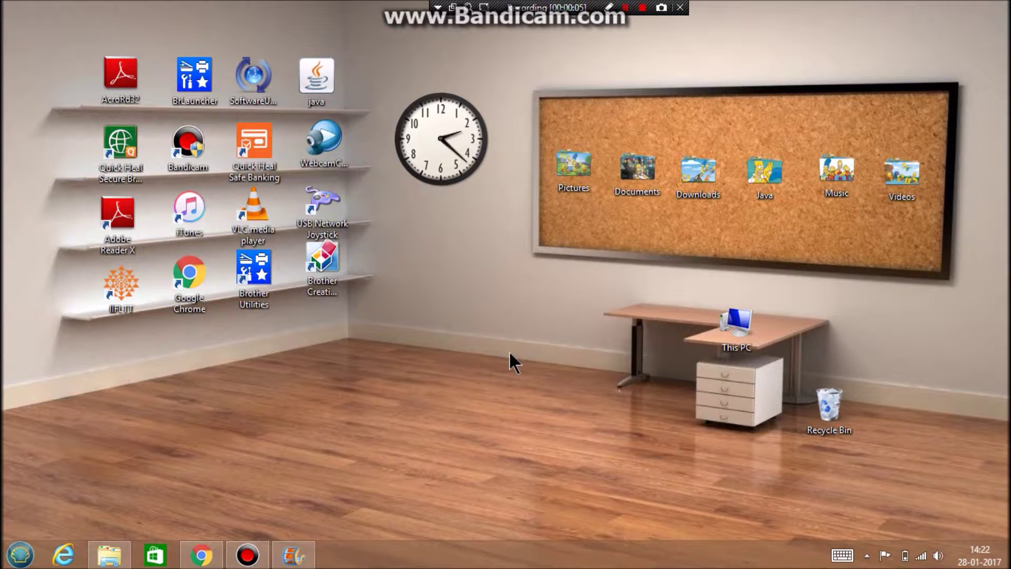
Open Pictures > New folder and view the first image, the green 'YOUR NAME' graphic.
click(576, 157)
double_click(575, 156)
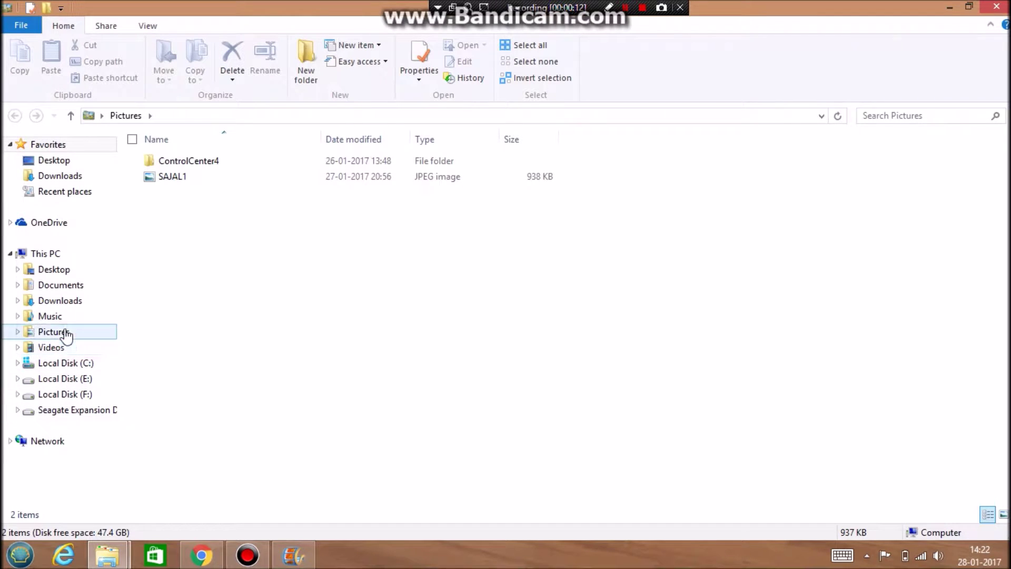
click(63, 332)
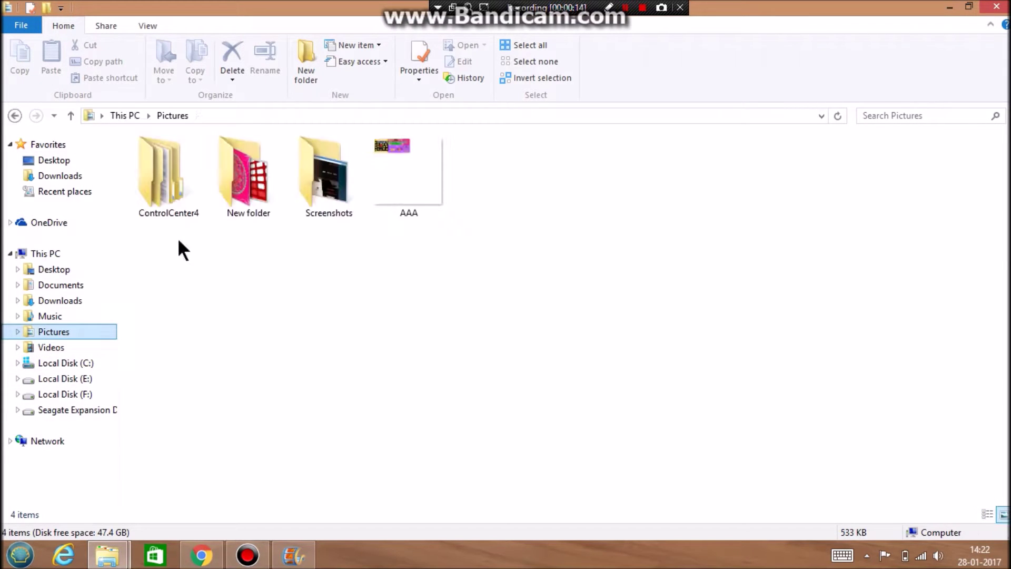
double_click(247, 174)
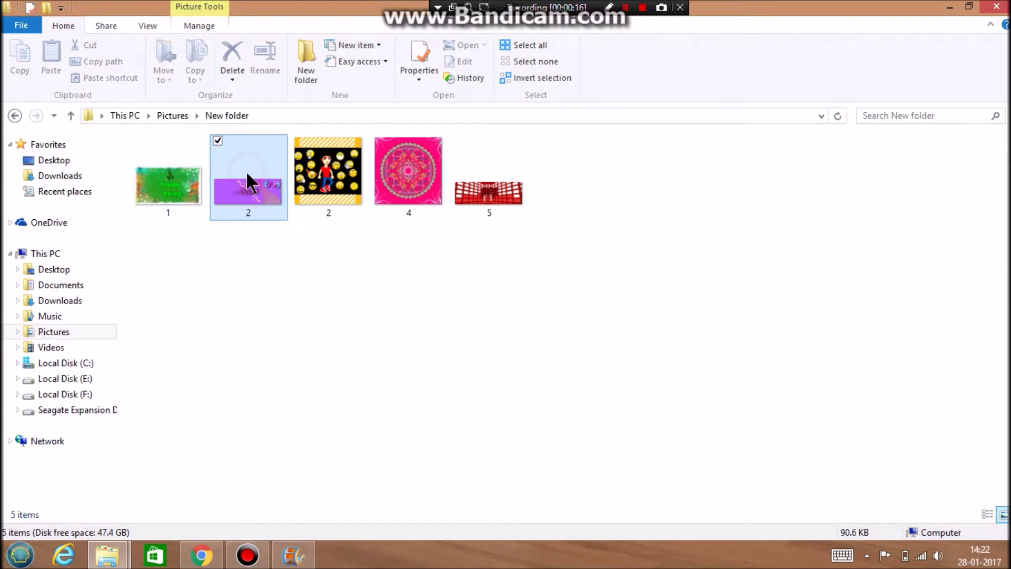
double_click(189, 180)
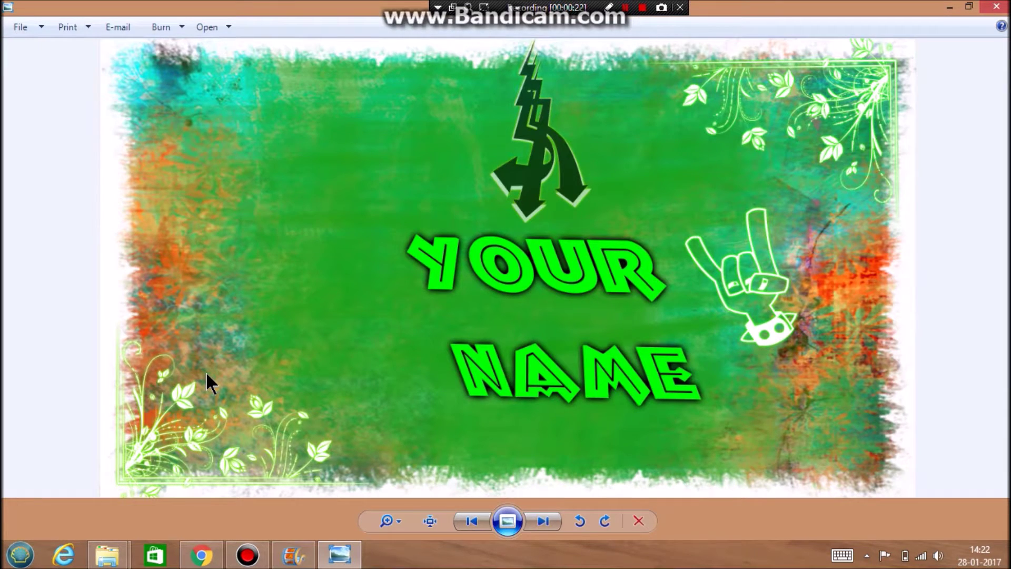
Advance through the purple NAME cover, emoji-and-boy picture, pink mandala, and red NAME banner.
key(Right)
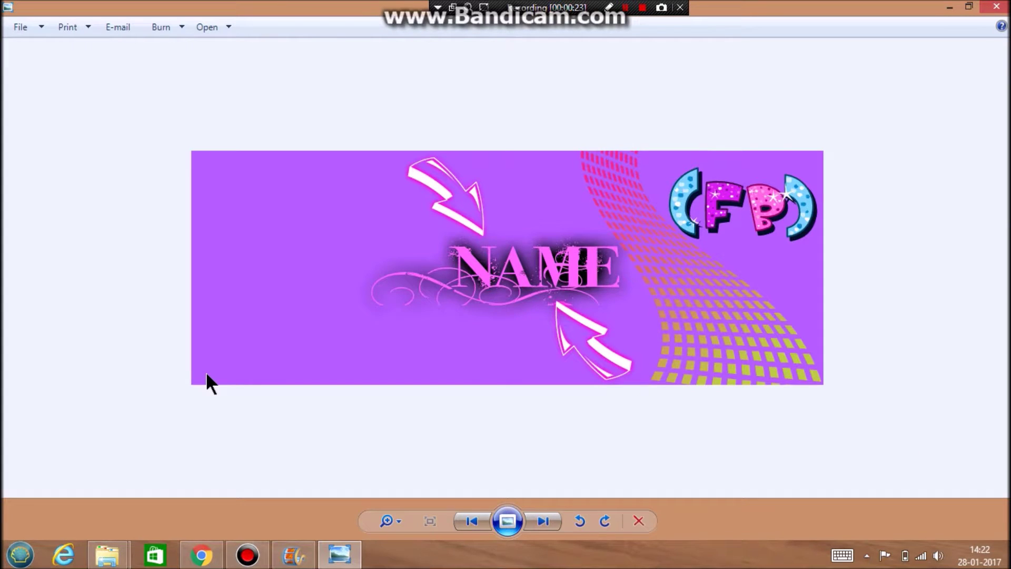
key(Right)
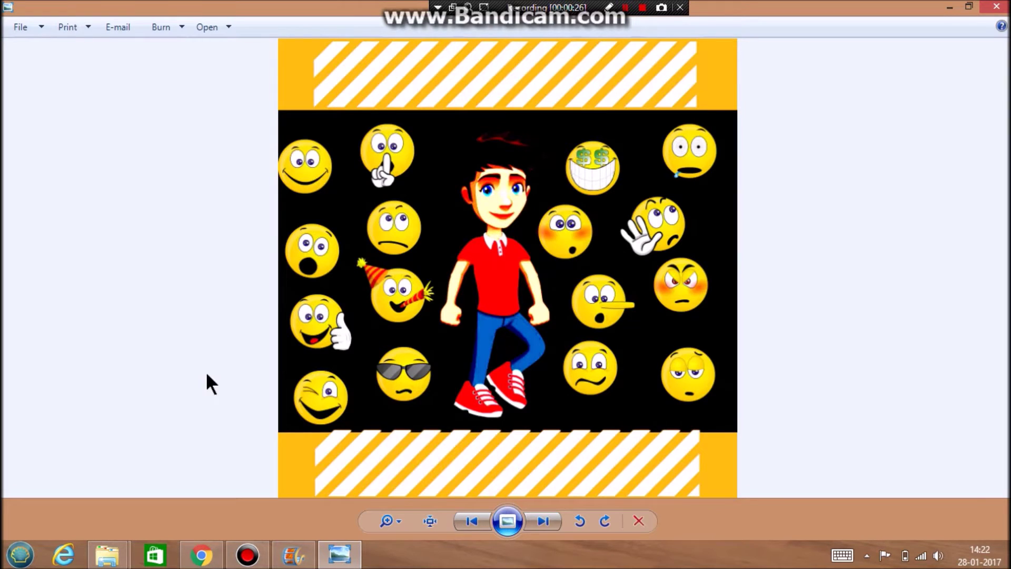
key(Right)
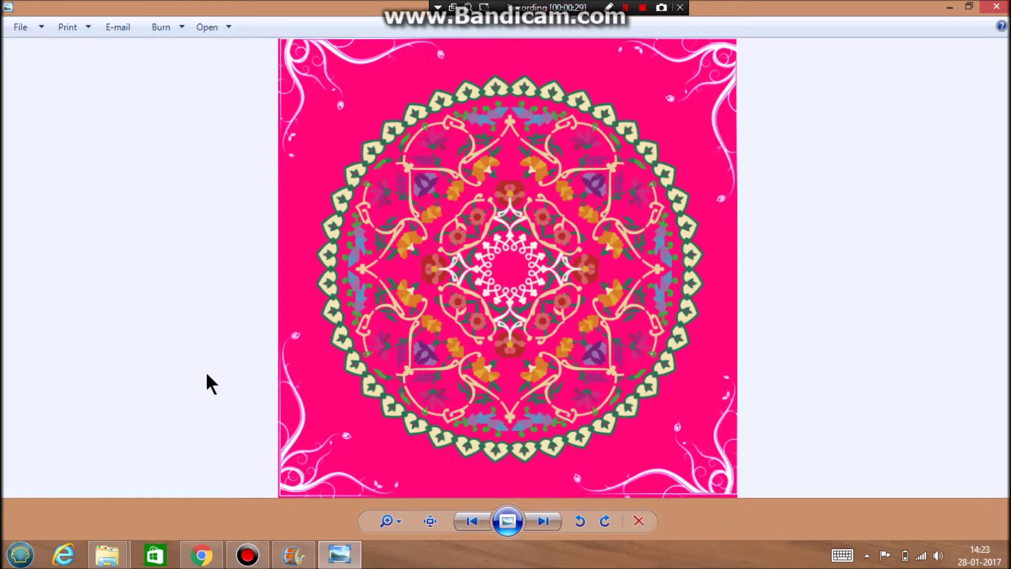
key(Right)
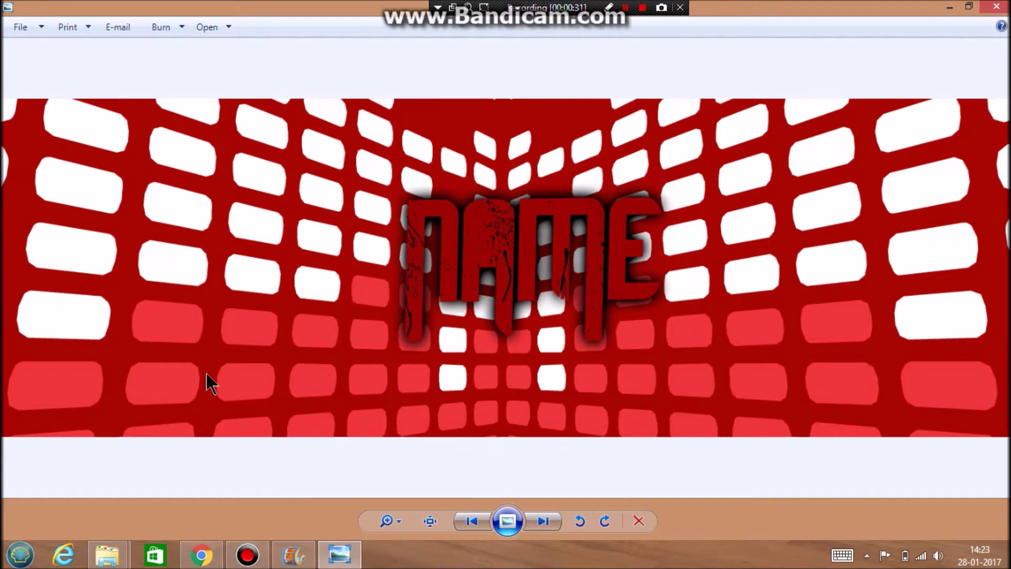